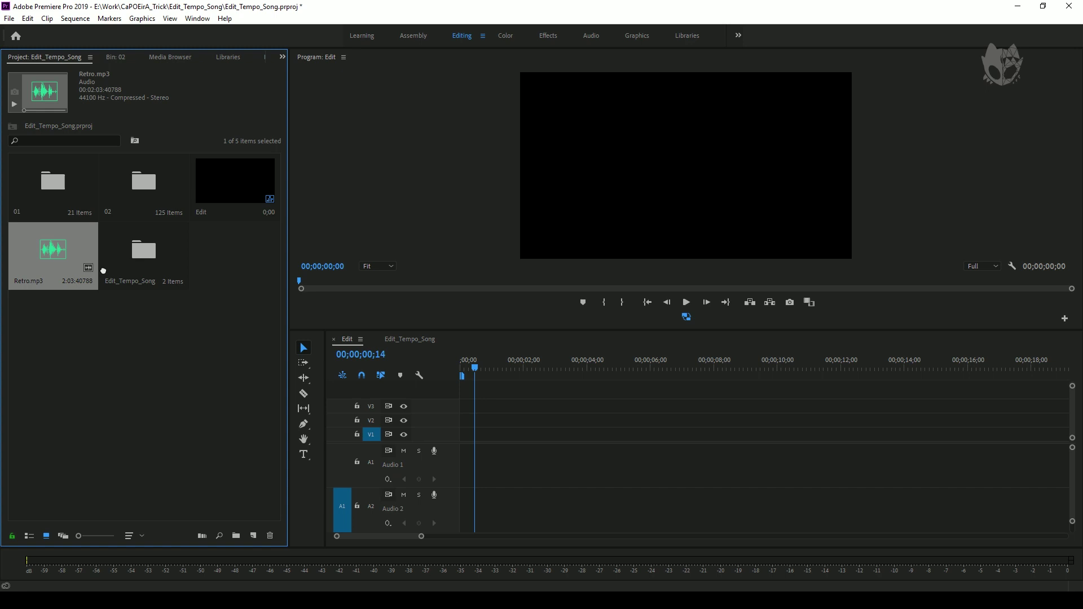
Place Retro.mp3 on Audio 2, then add and delete a test marker at 00;00;01;04.
mouse_move(104, 270)
mouse_down()
mouse_move(440, 504)
mouse_move(465, 506)
mouse_up()
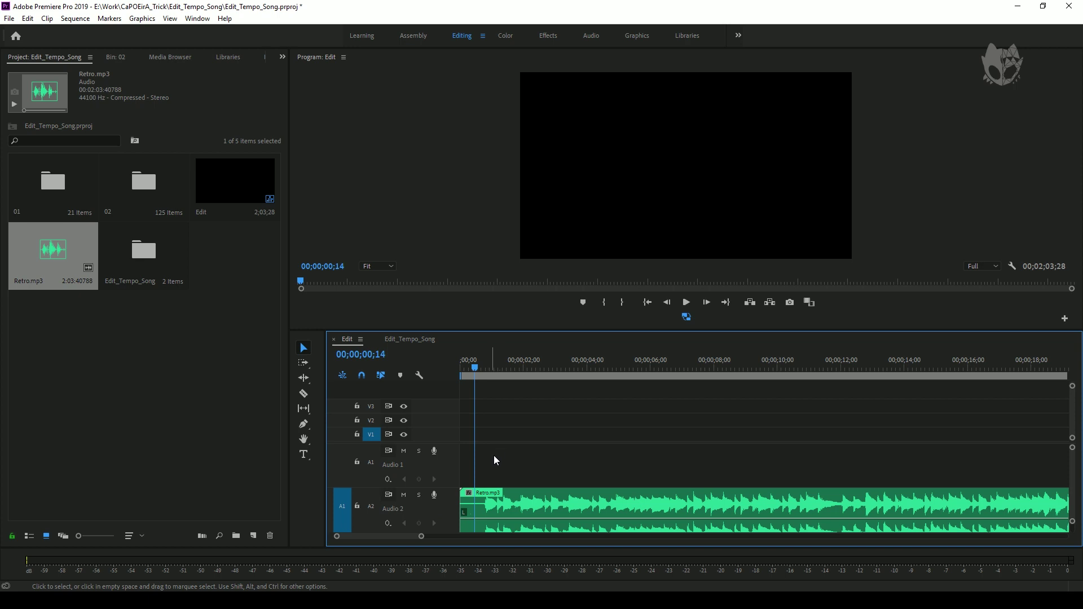
click(496, 369)
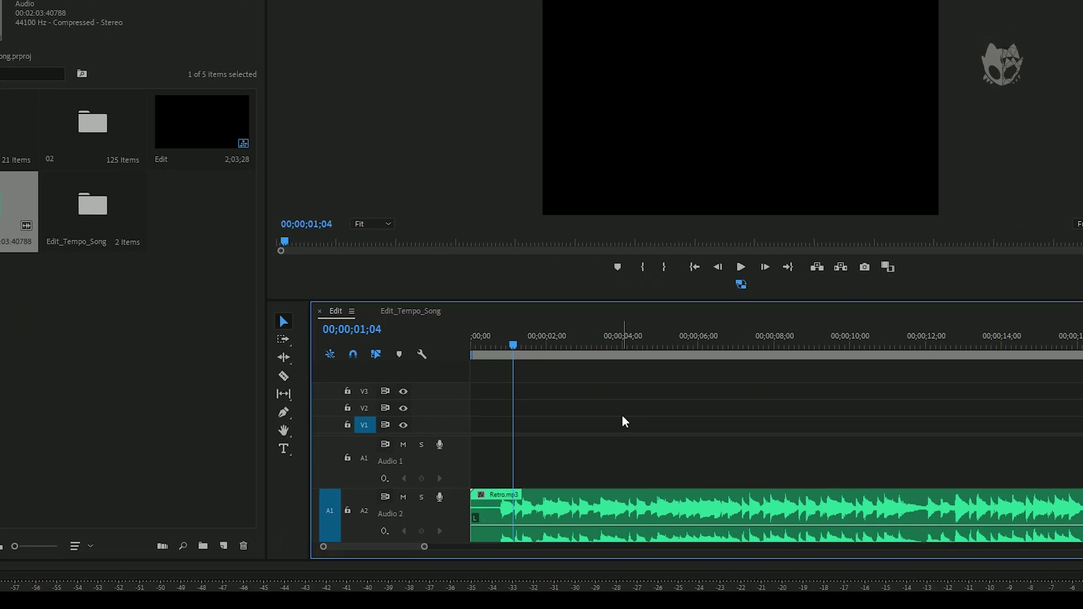
key(m)
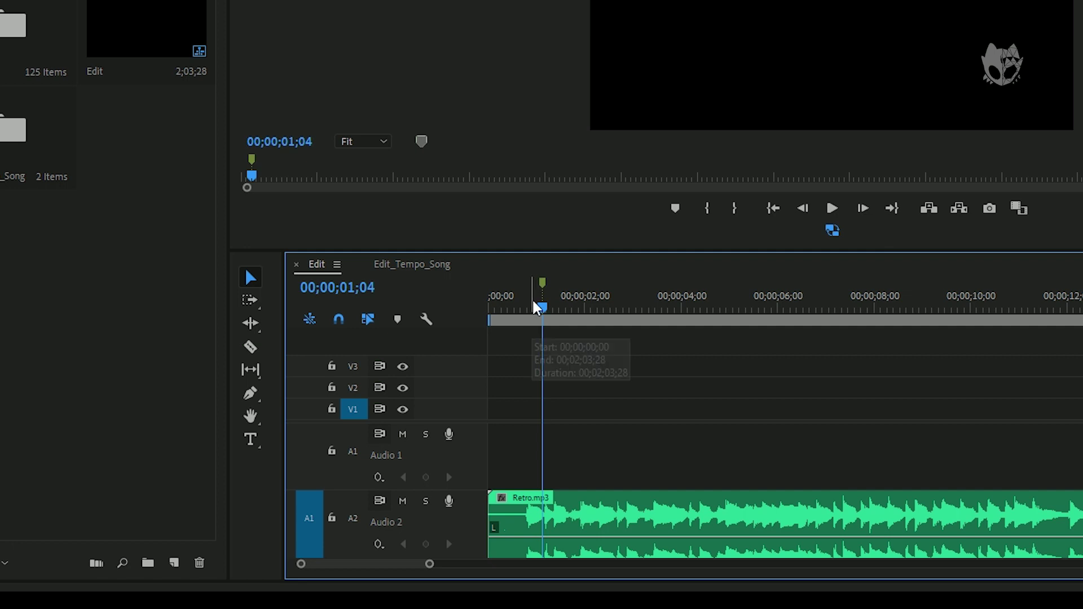
double_click(542, 282)
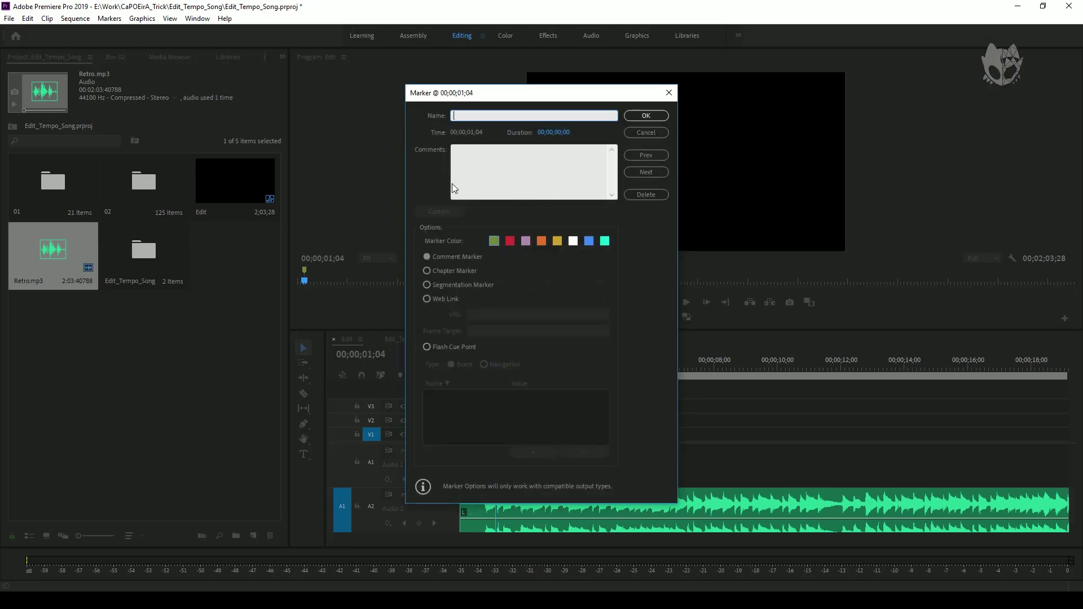
click(646, 195)
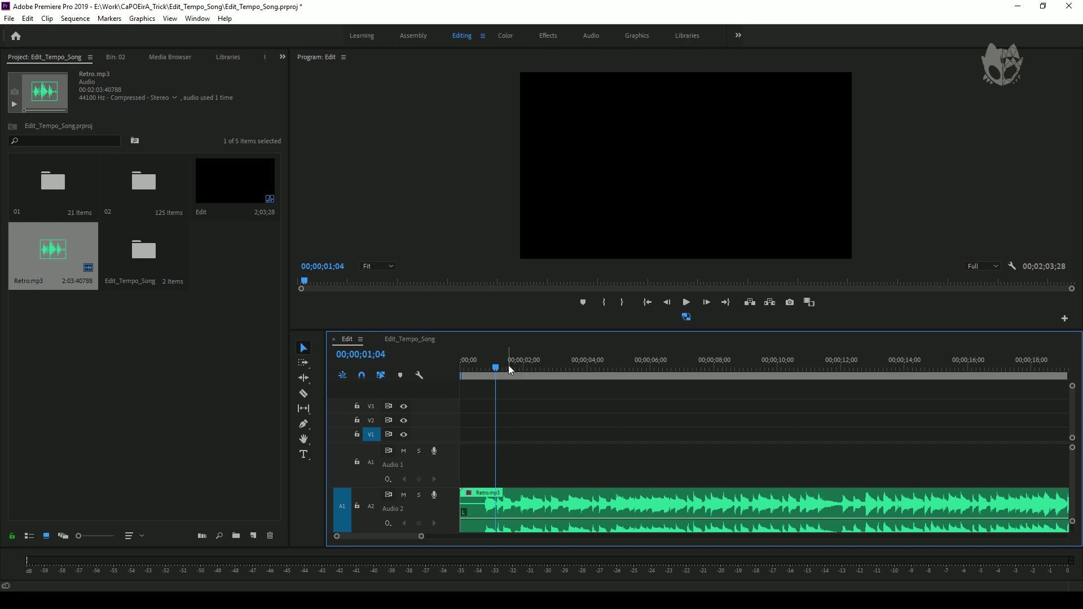
Clear All Markers from the ruler and park the playhead at 00;00;00;15.
key(m)
right_click(498, 352)
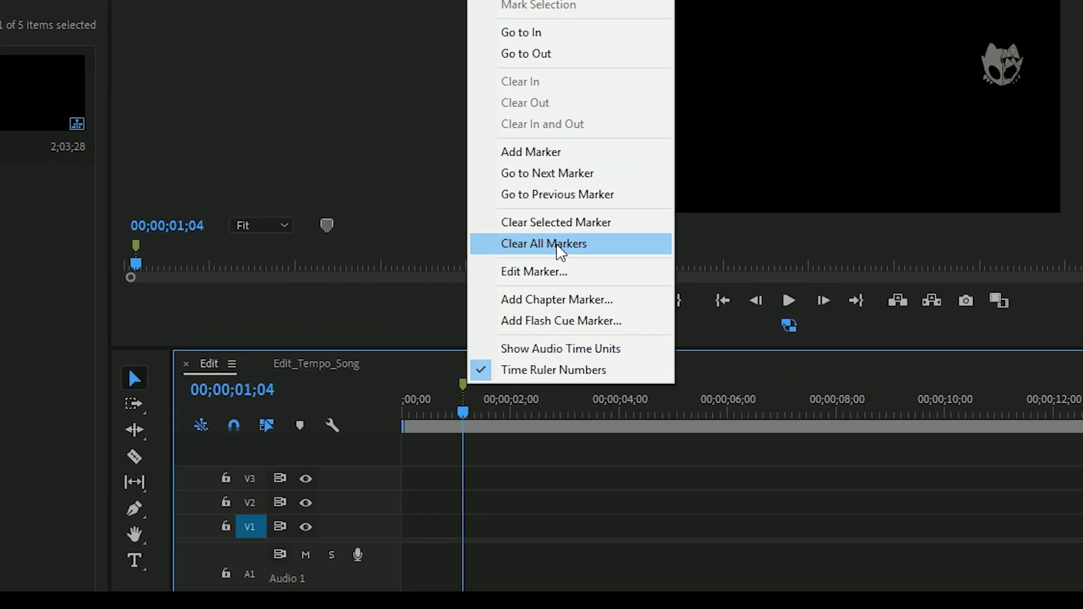
click(561, 248)
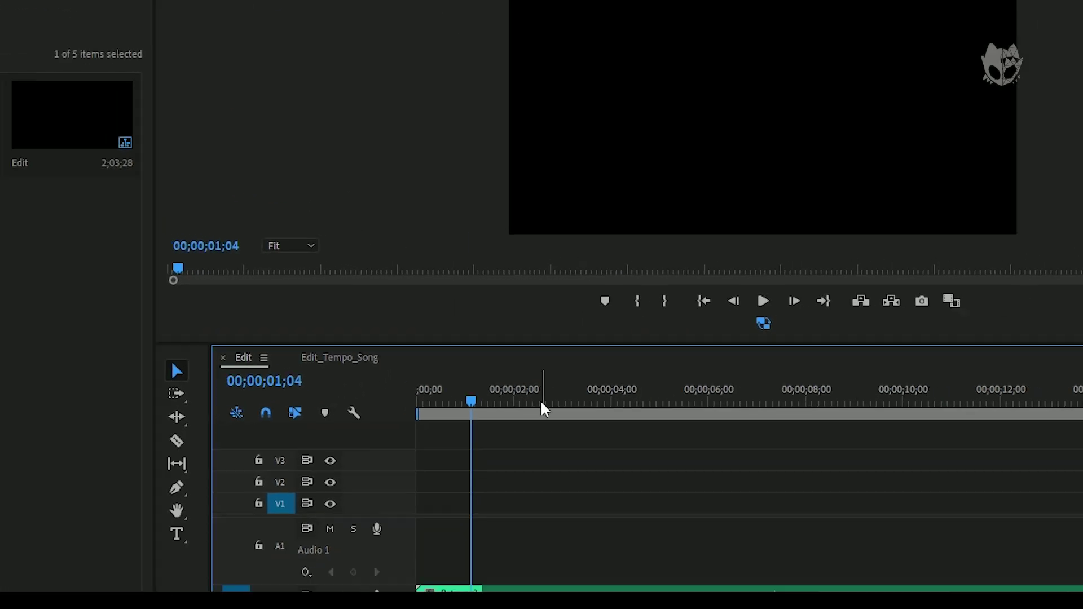
click(478, 369)
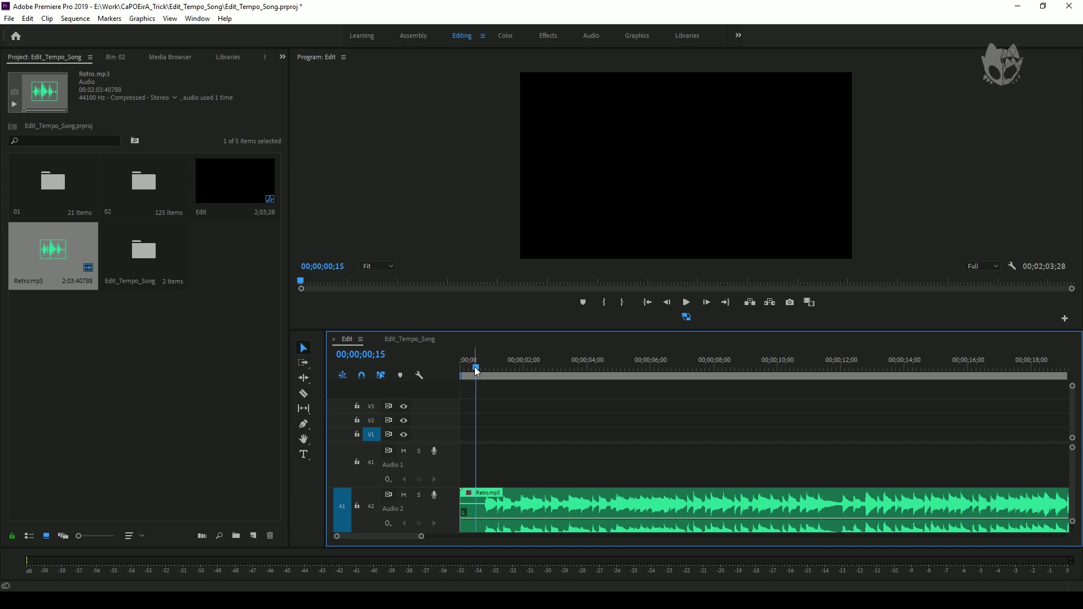
Play Retro.mp3 from the start and tap M on each beat until about 00;00;11;25.
drag(477, 370, 455, 366)
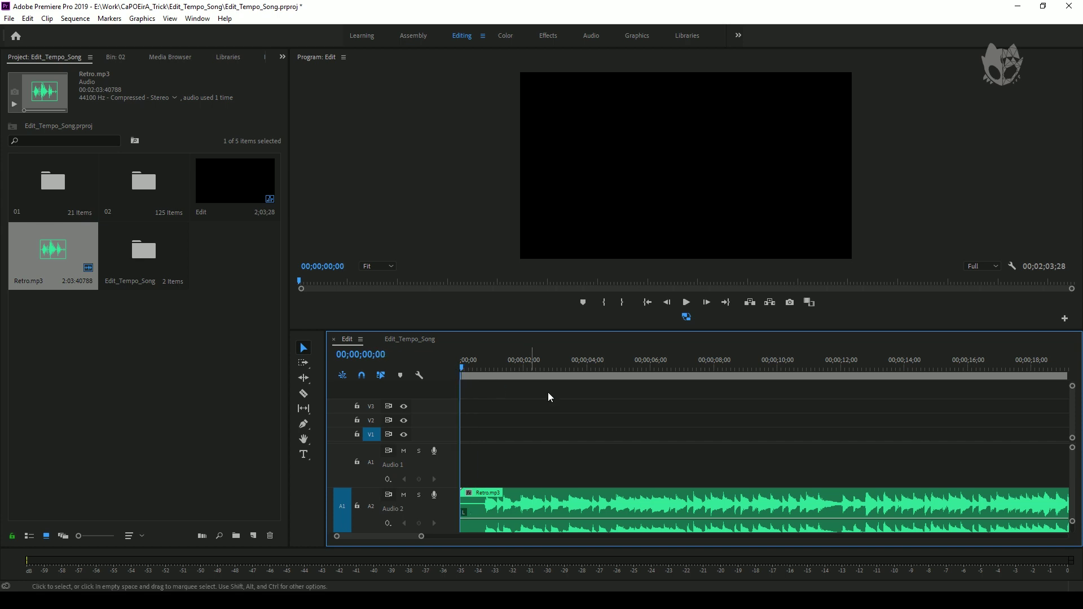
key(space)
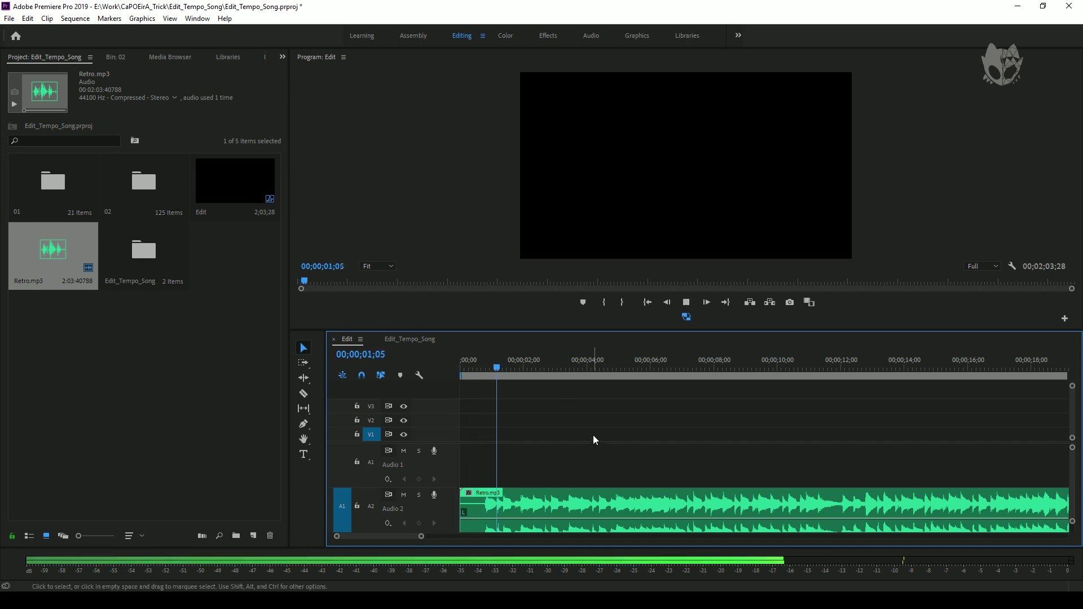
key(space)
drag(469, 369, 476, 370)
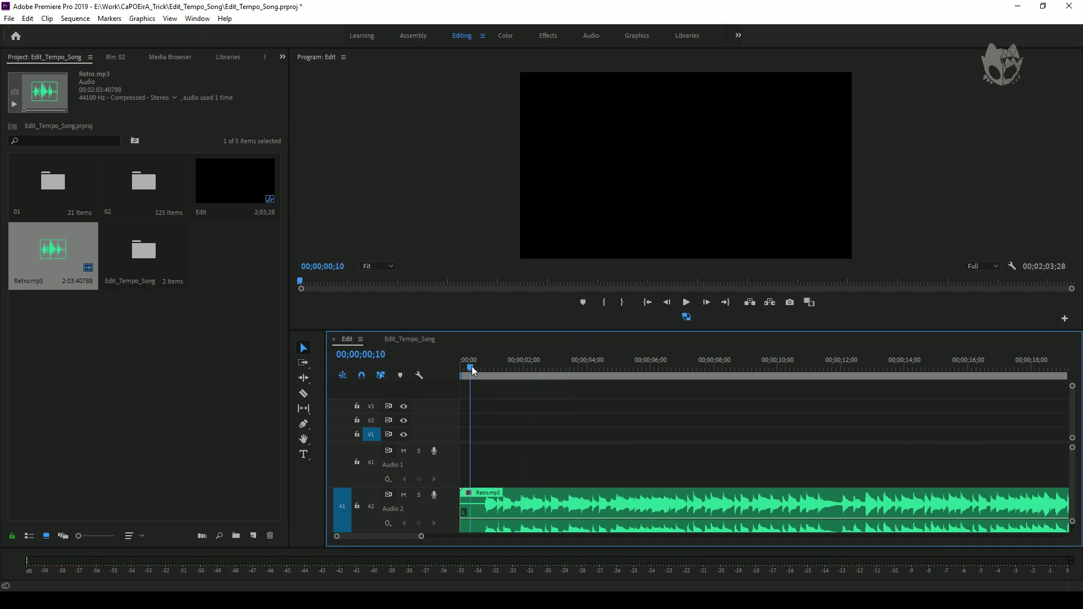
key(m)
key(m)
key(m)
key(m)
key(m)
key(m)
key(m)
key(m)
key(m)
key(m)
key(m)
key(m)
key(m)
key(m)
key(m)
key(m)
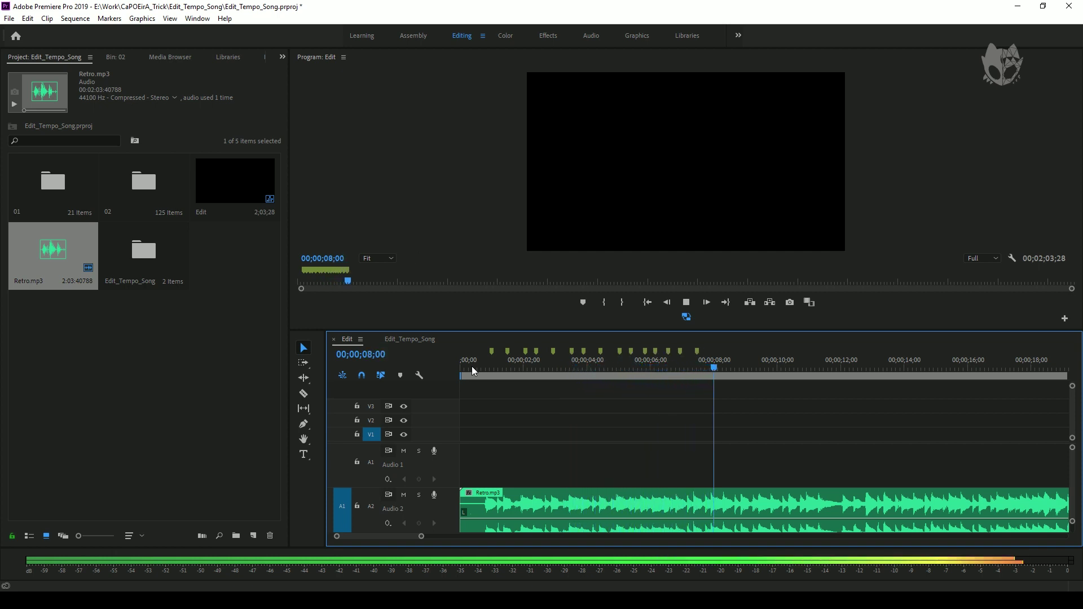
key(m)
key(m)
key(m)
key(m)
key(m)
key(m)
key(m)
key(space)
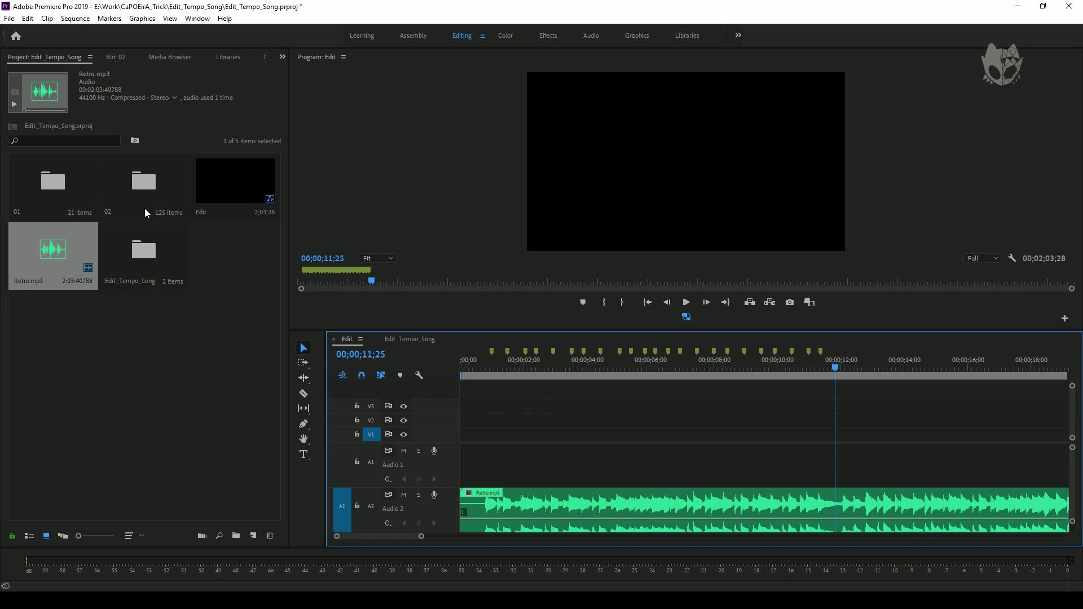
Open bin 02 and Ctrl-select the fan, walkway, gas station, 7-ELEVEN, harbour and hatch door clips.
double_click(148, 191)
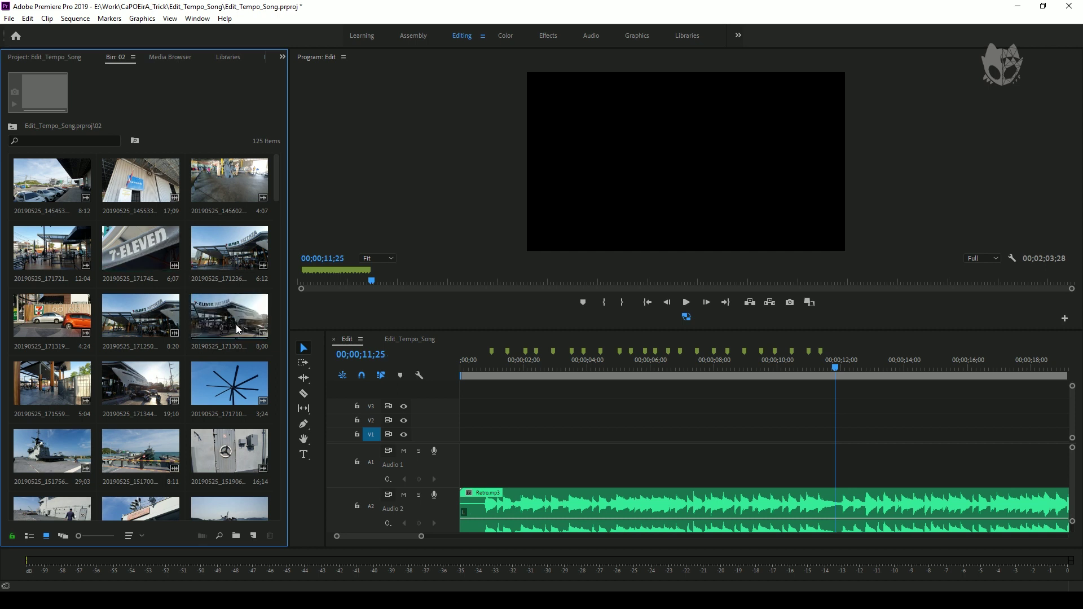
click(240, 387)
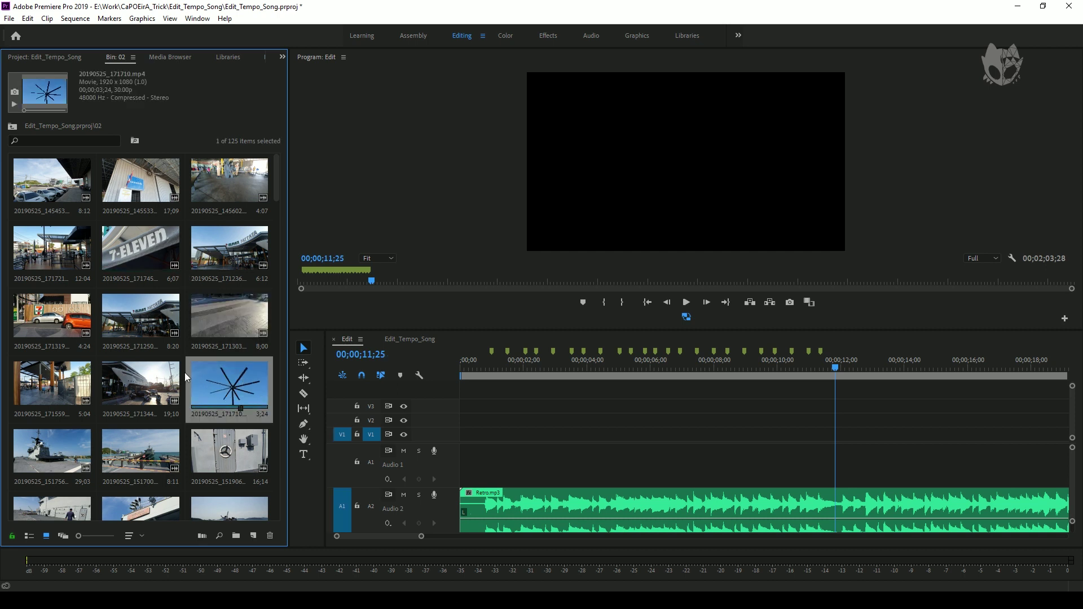
ctrl+click(83, 384)
ctrl+click(137, 327)
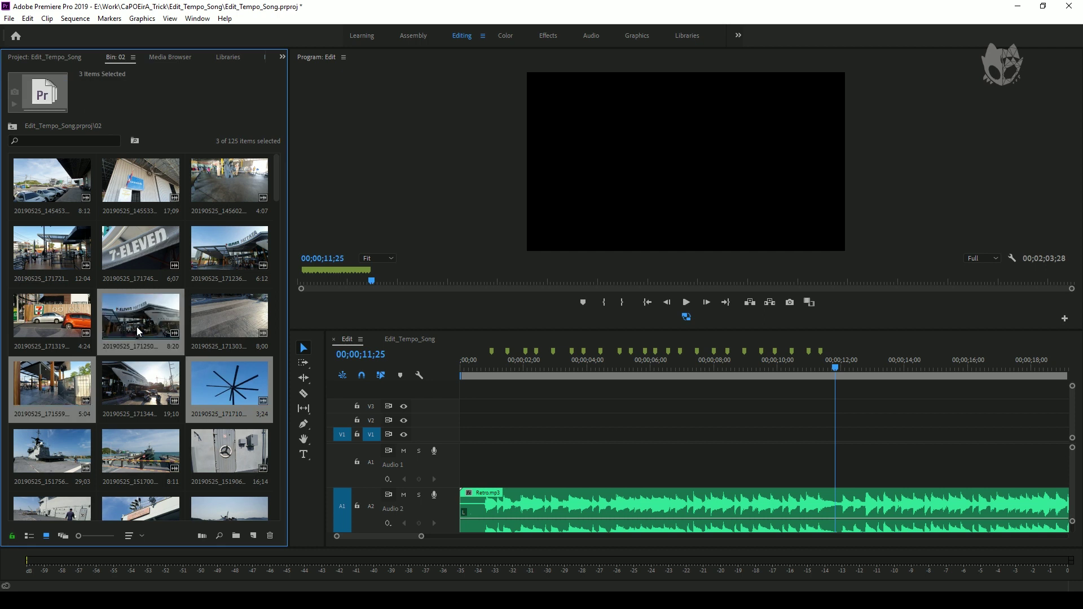
ctrl+click(137, 252)
ctrl+click(141, 457)
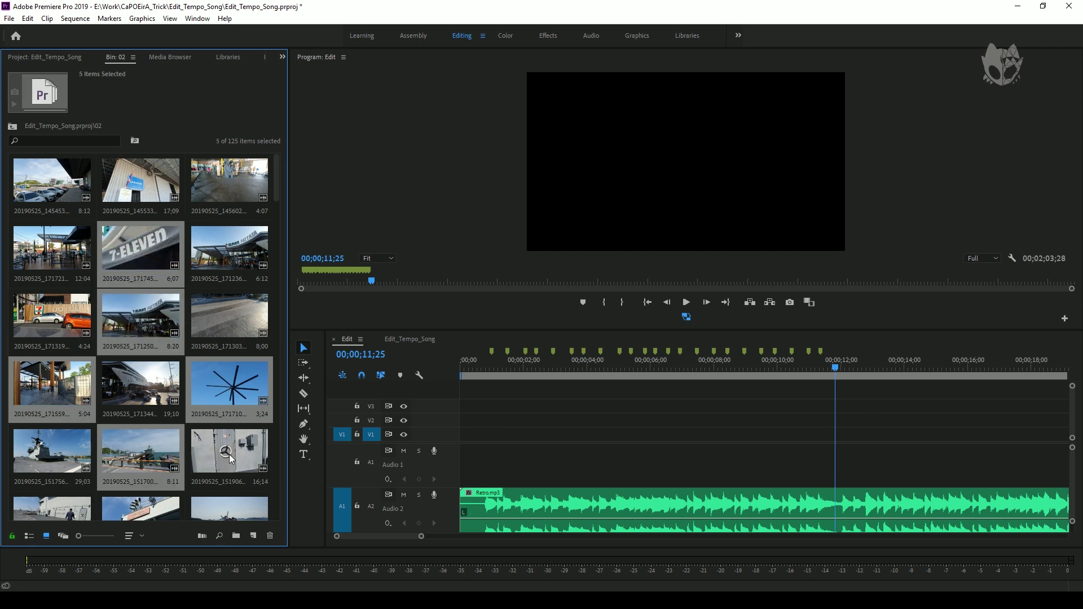
ctrl+click(229, 453)
Add the ship bridge, narrow doorway and remaining clips to reach fourteen, then rewind to 00;00;00;00.
scroll(191, 435, down, 2)
ctrl+click(139, 396)
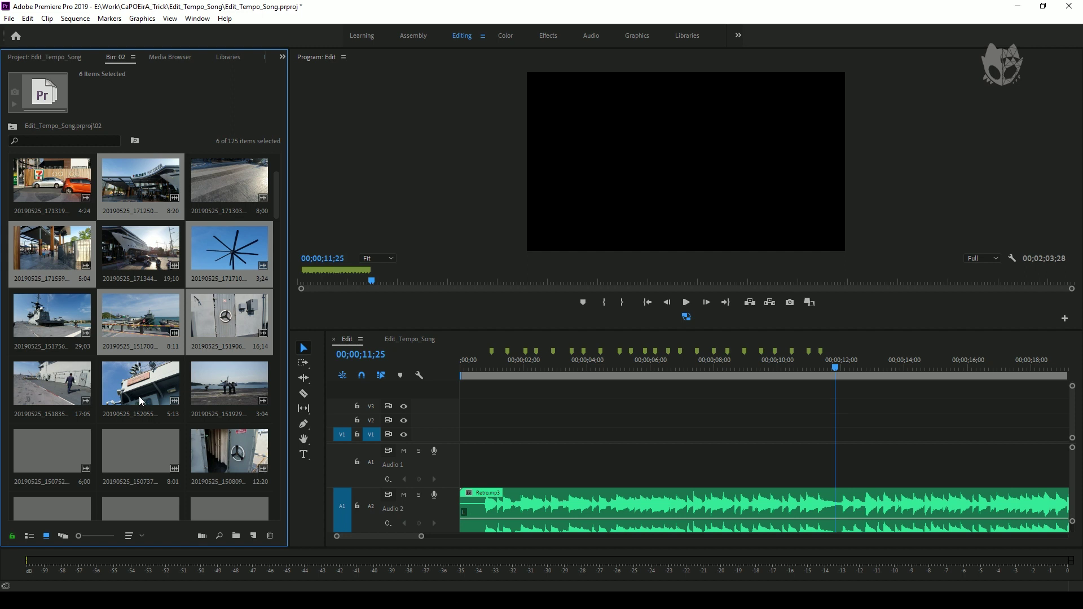
ctrl+click(226, 441)
ctrl+click(230, 394)
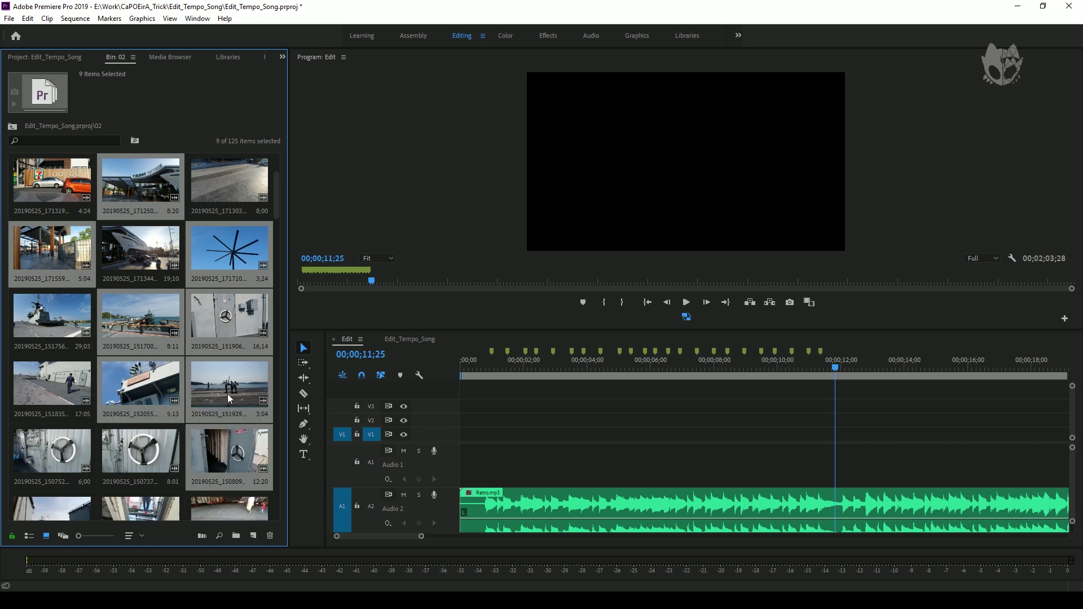
scroll(228, 394, up, 2)
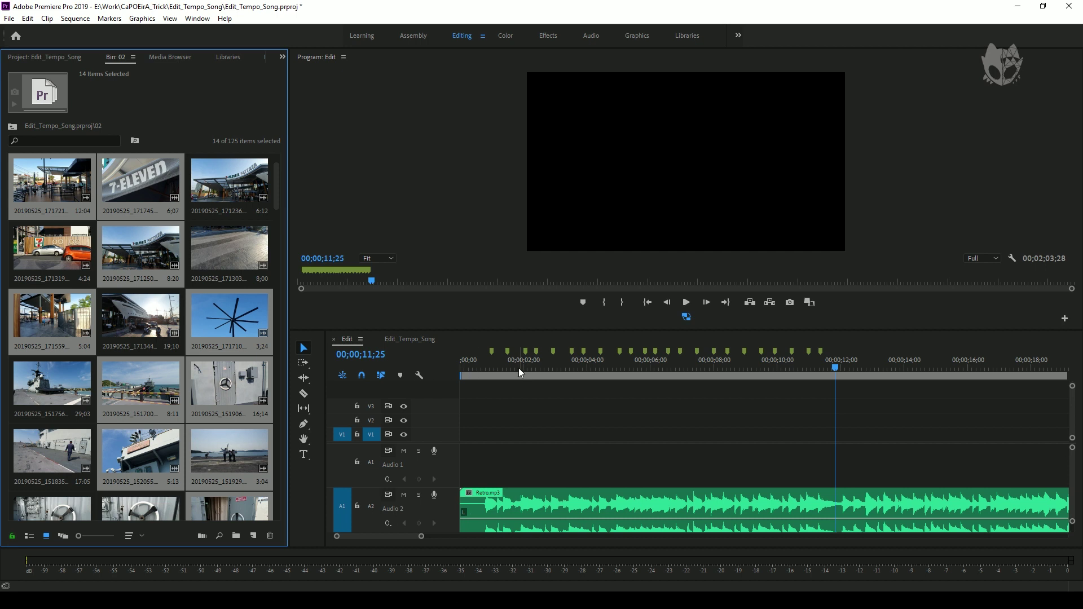
drag(517, 367, 458, 367)
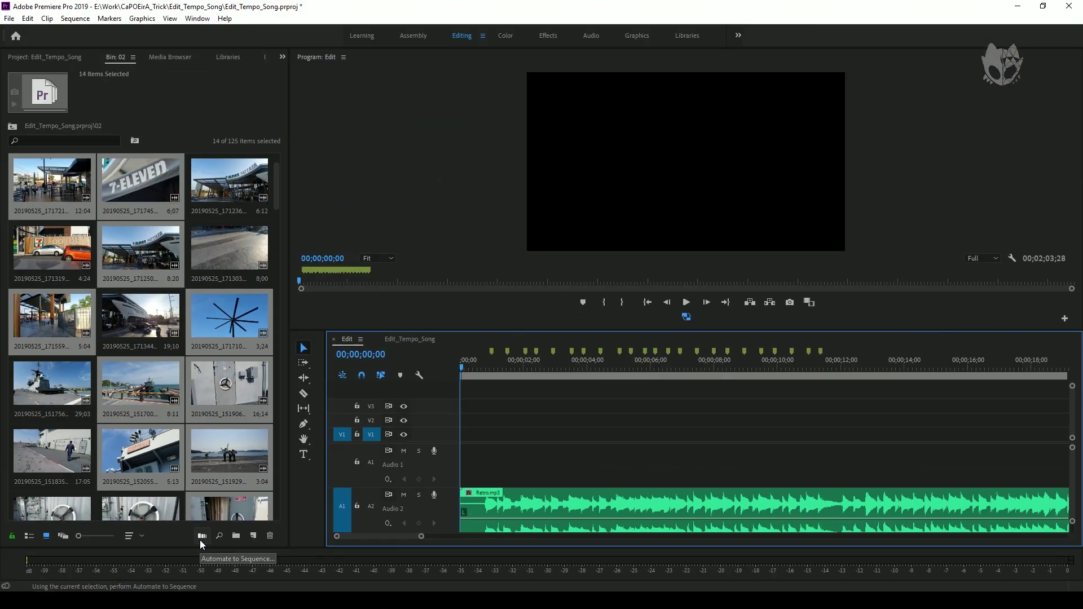
Run Automate to Sequence with Selection Order, At Unnumbered Markers and Overwrite Edit.
click(384, 496)
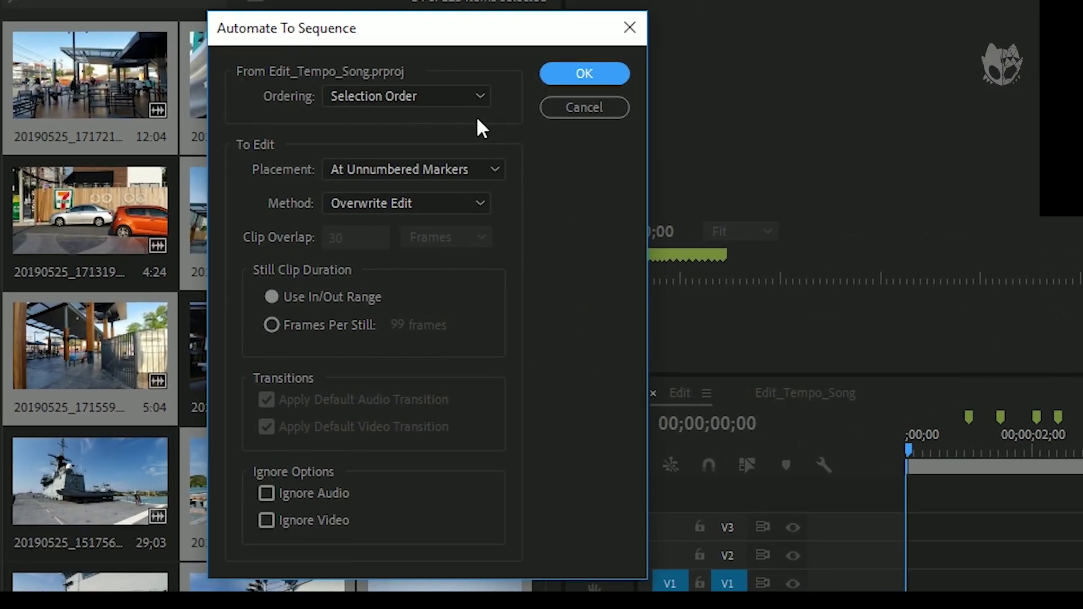
click(477, 97)
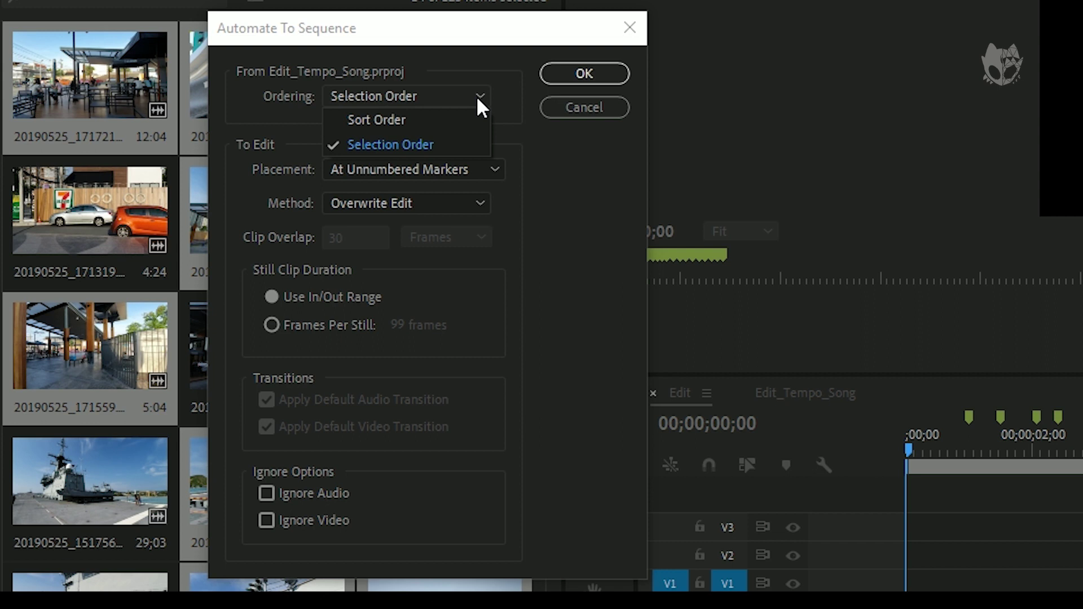
click(565, 151)
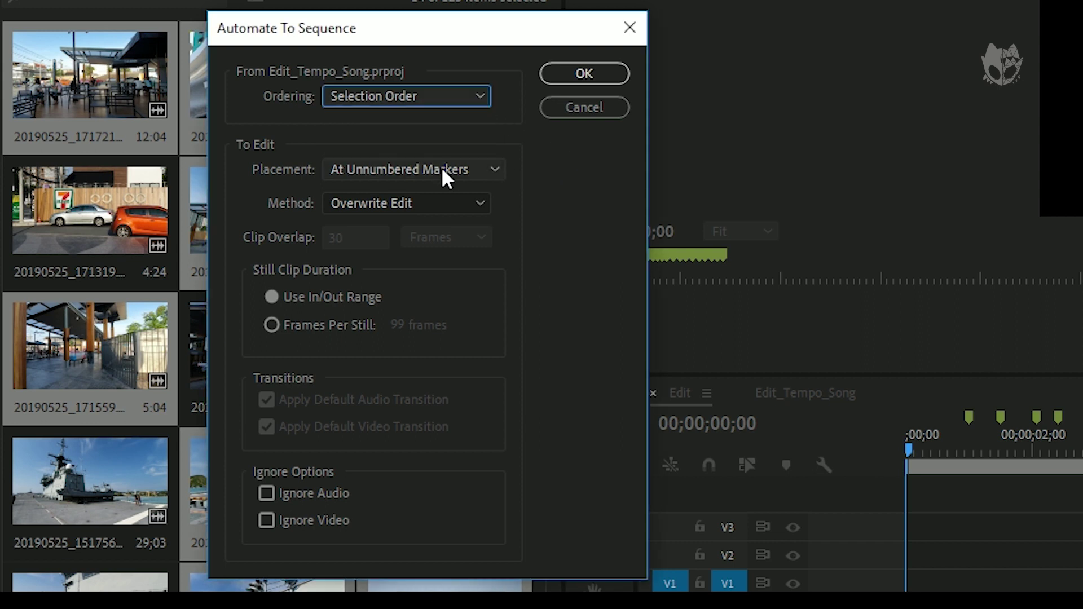
click(488, 169)
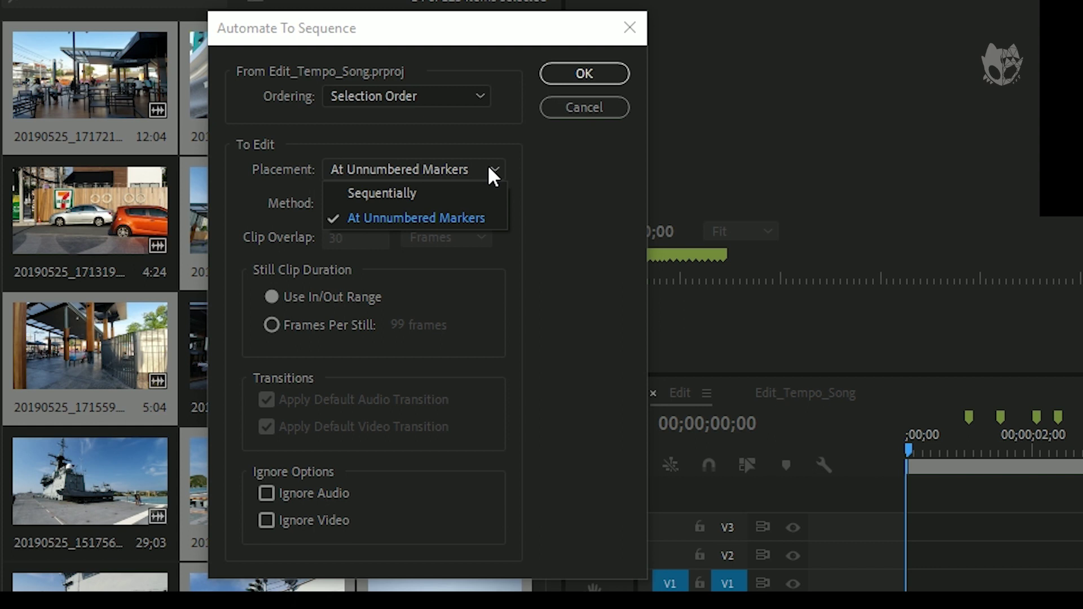
click(546, 192)
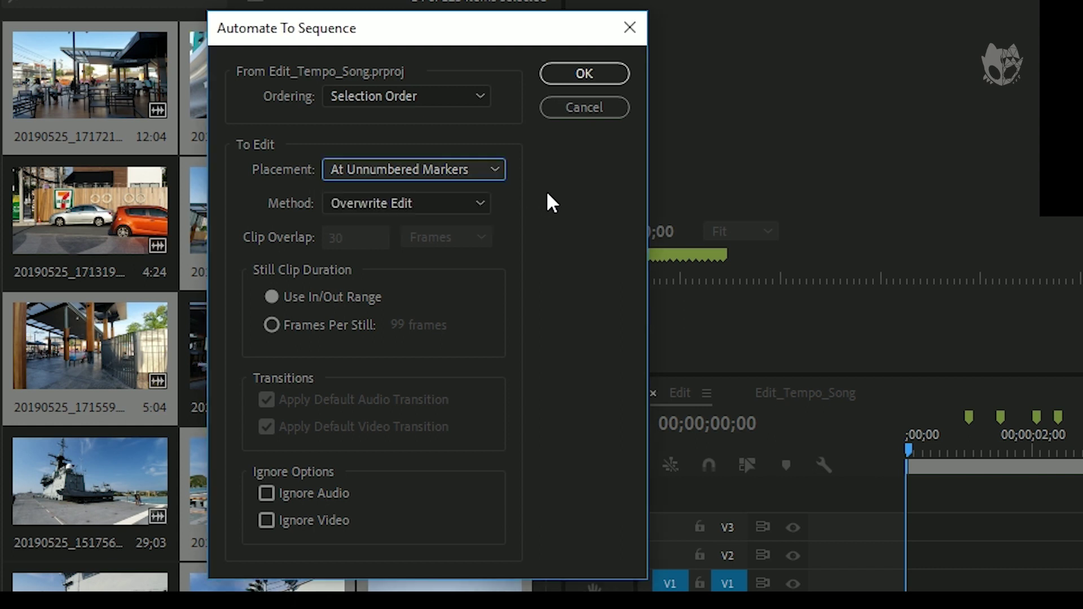
click(481, 204)
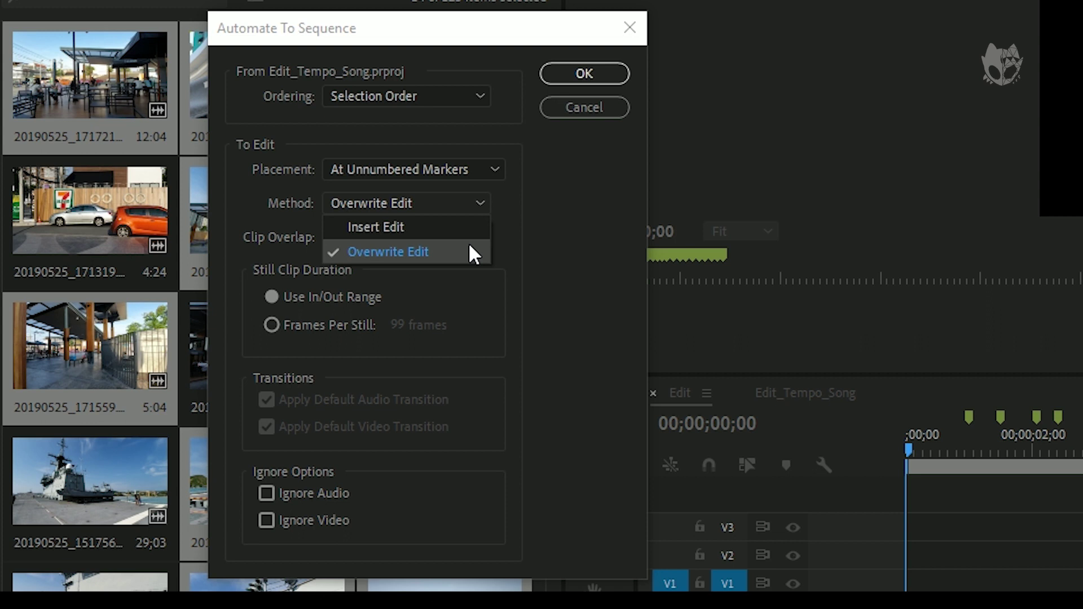
click(519, 227)
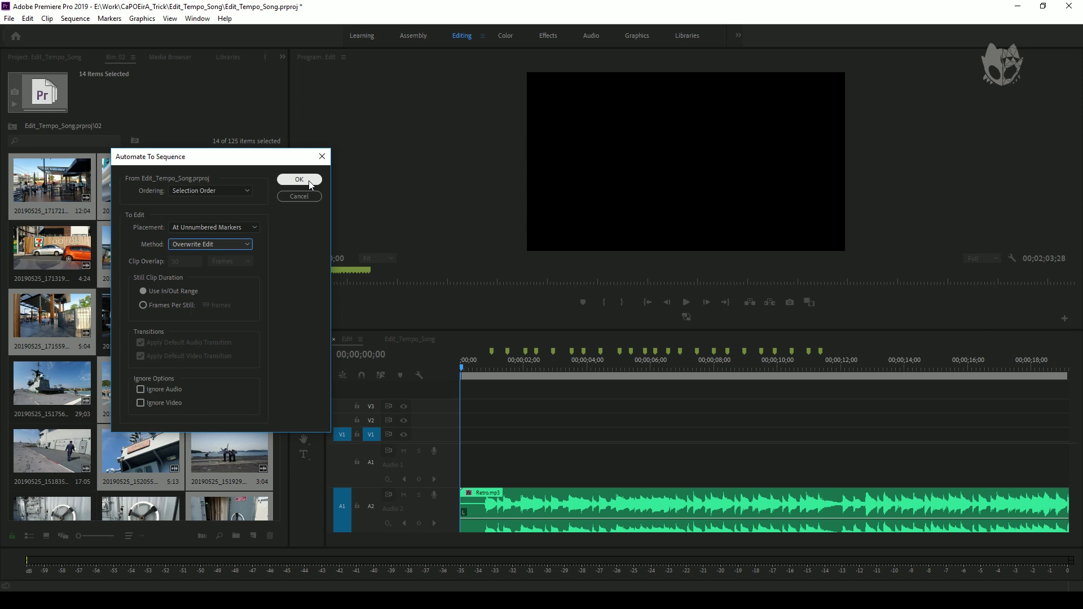
click(310, 184)
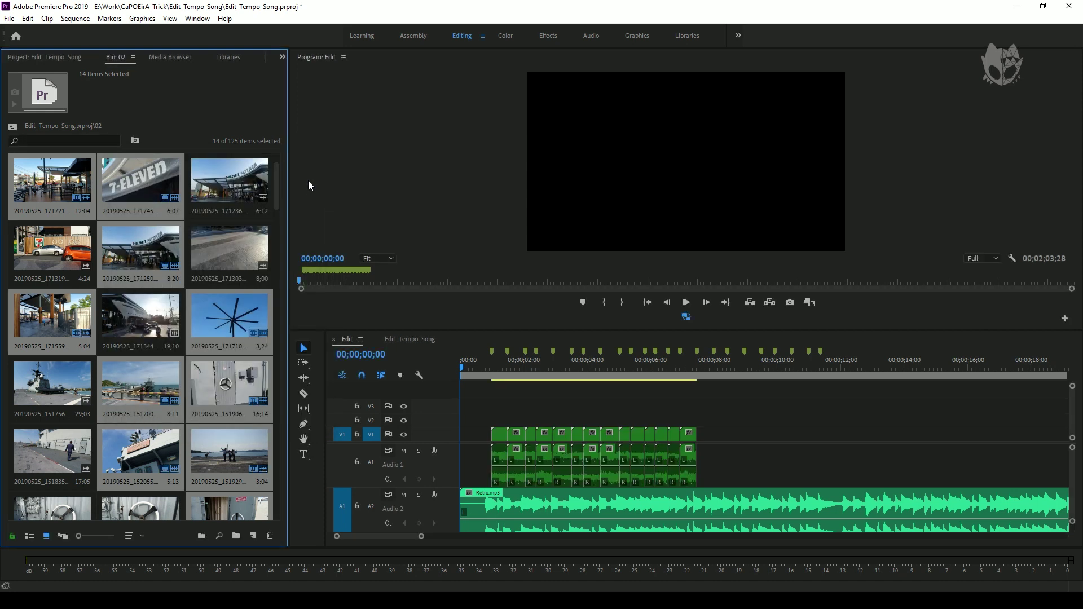
Mute Audio 1 and play the beat-cut montage from near the start to 00;00;07;25.
click(483, 364)
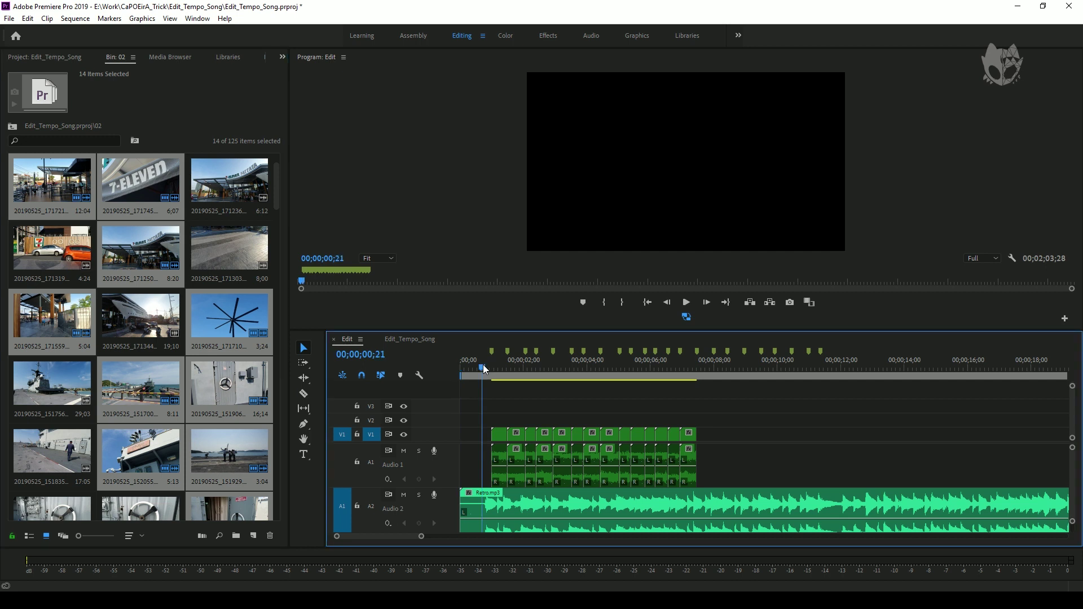
click(403, 451)
key(space)
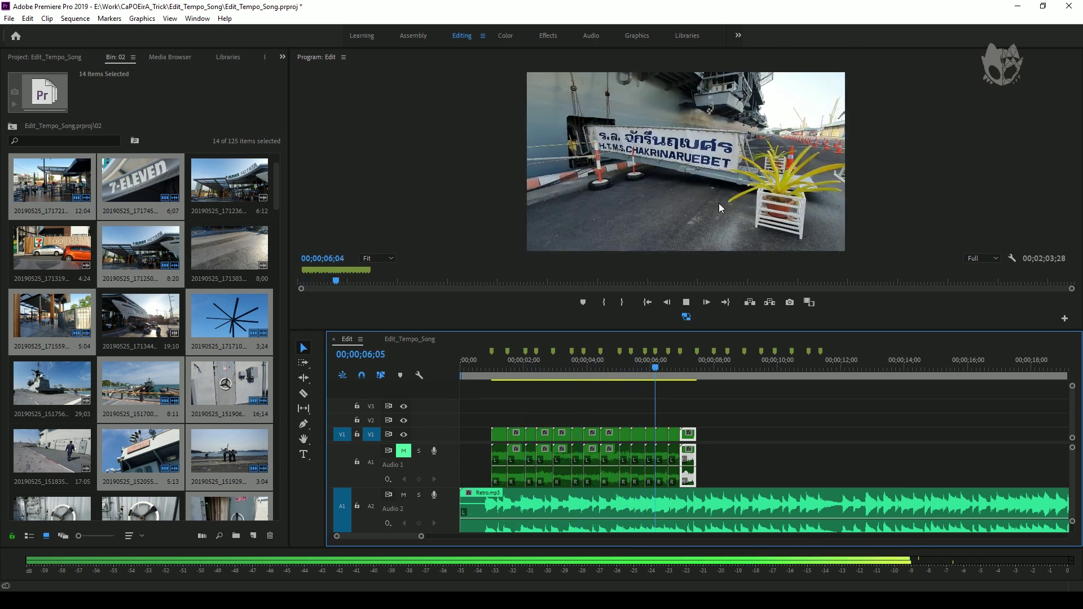
key(space)
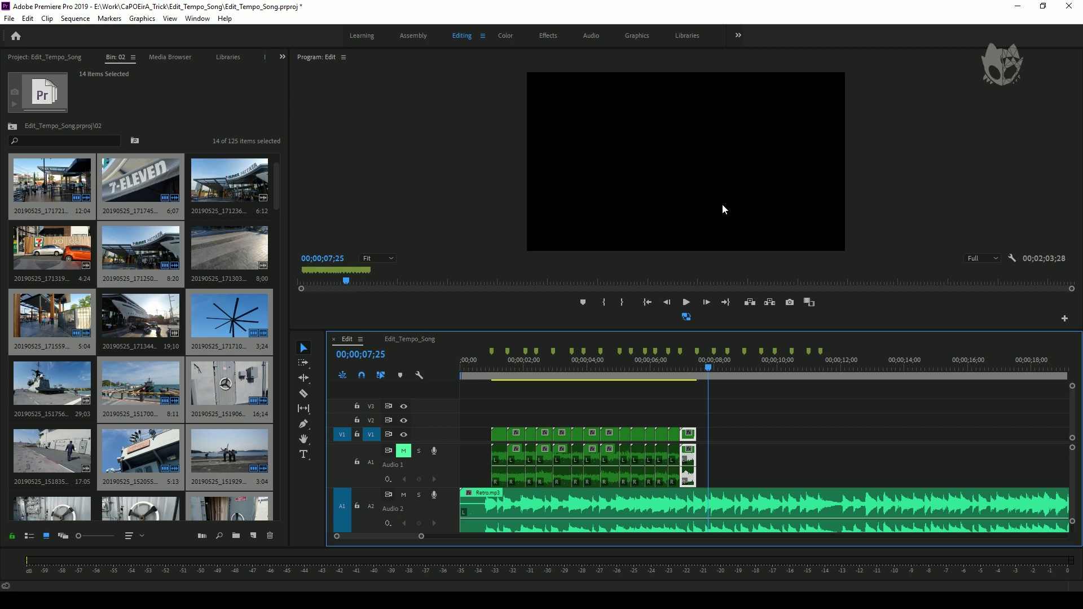
Move the playhead to 01;23, activate the Slip Tool (Y) and zoom the timeline in.
click(512, 369)
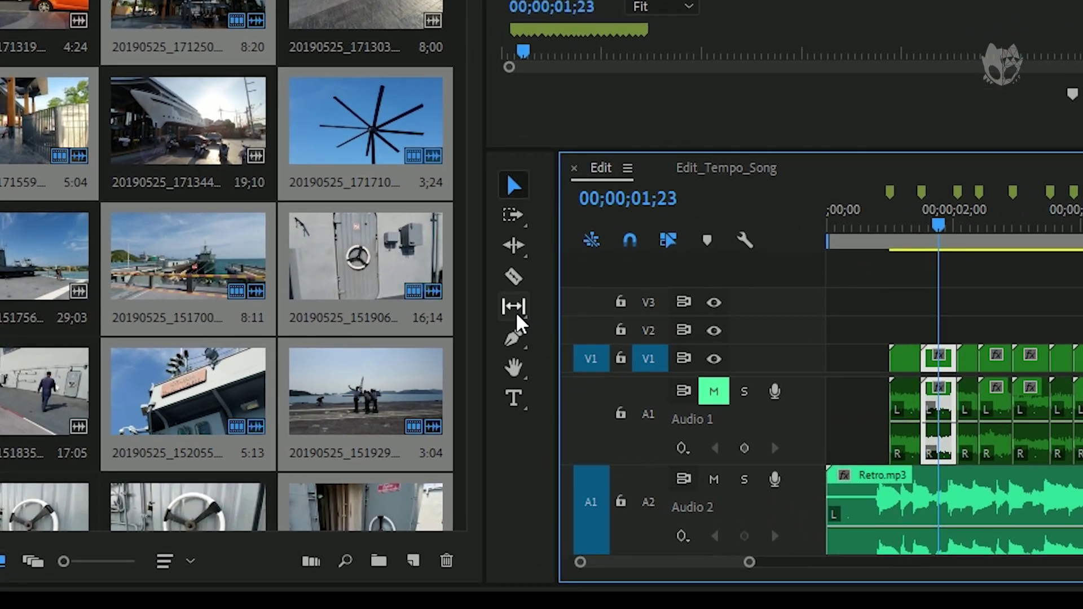
key(y)
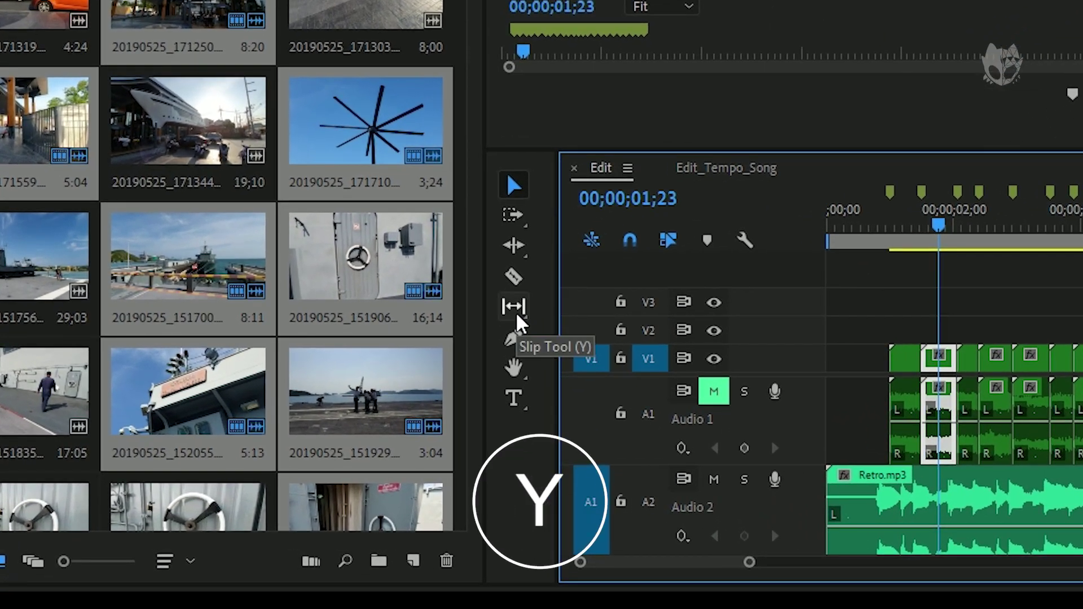
click(516, 309)
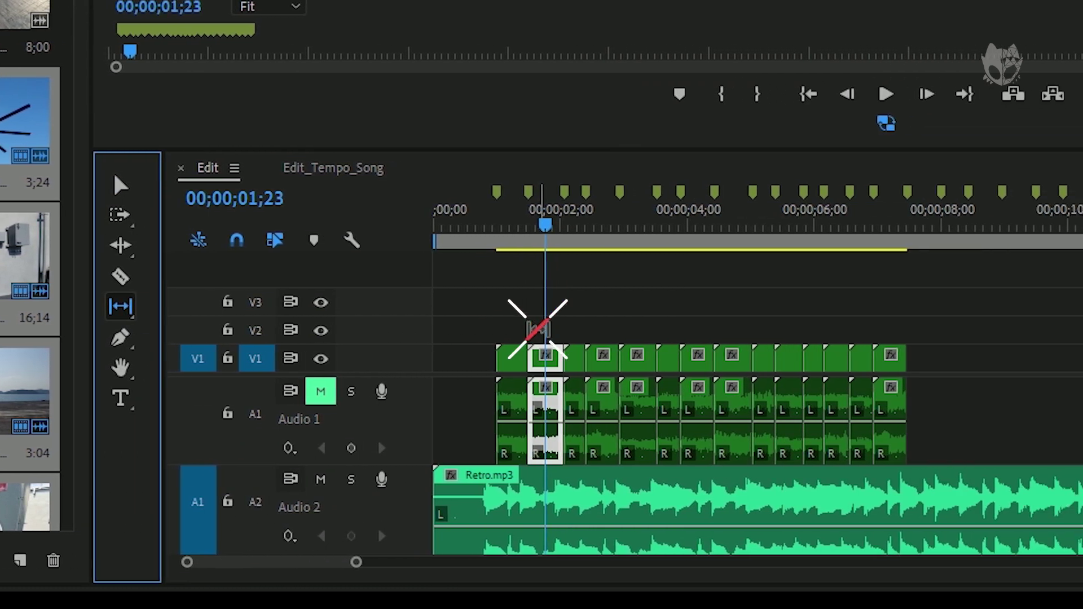
key(=)
key(=)
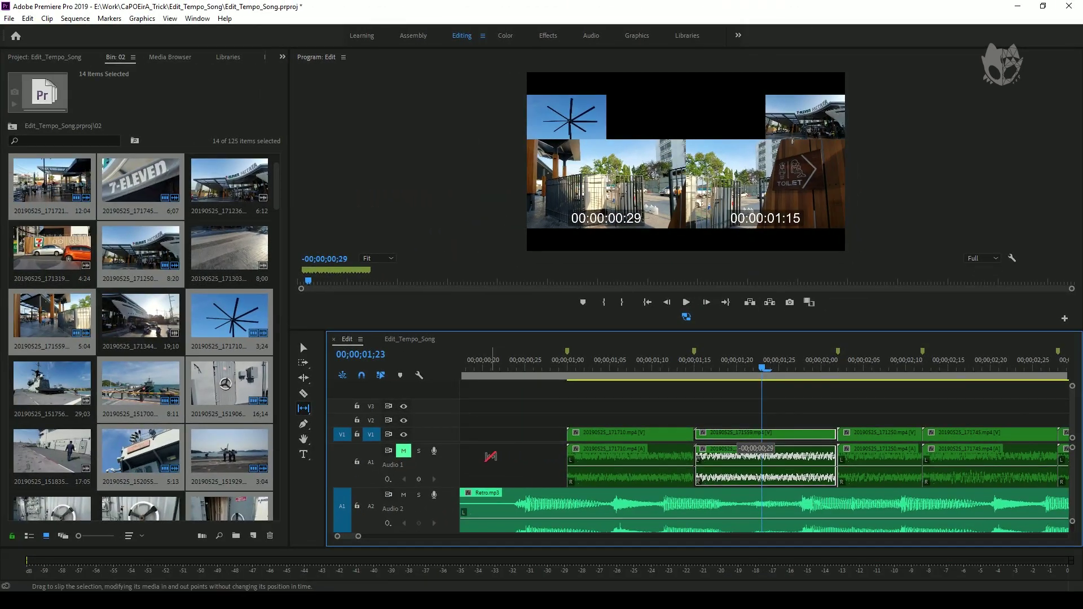
Slip three clips, including the harbour clip, to show different footage, then replay from 01;22.
drag(548, 545, 577, 453)
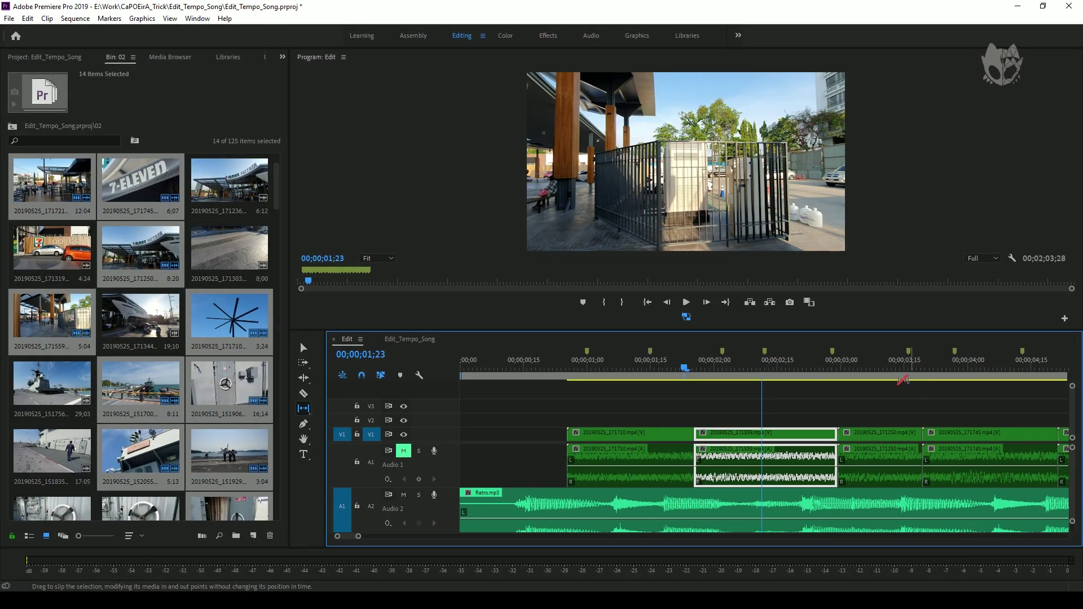
mouse_move(803, 437)
mouse_down()
mouse_move(595, 452)
mouse_move(373, 446)
mouse_up()
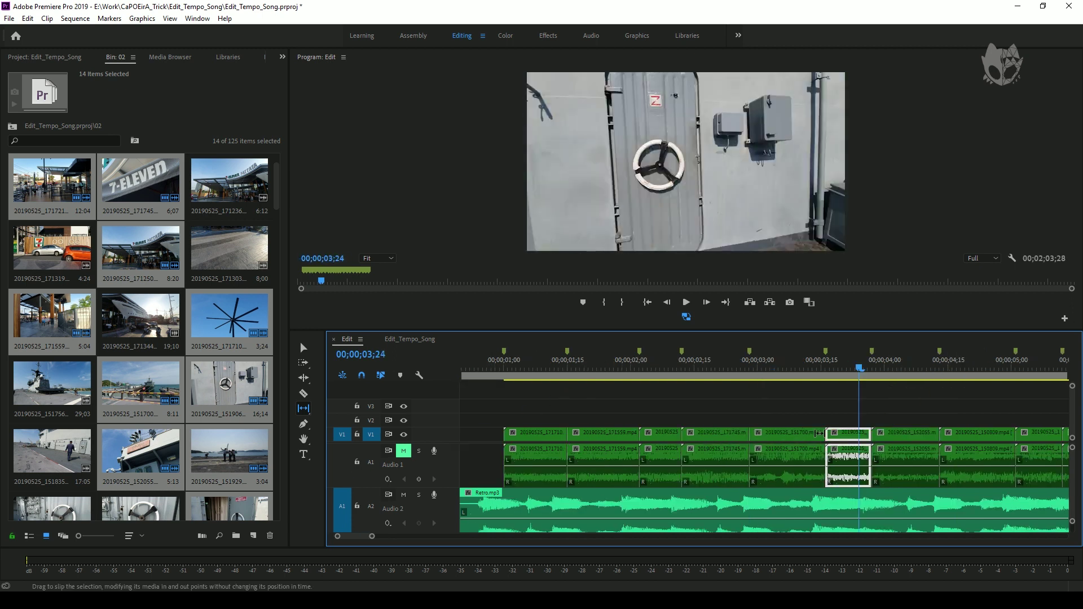
drag(819, 433, 990, 422)
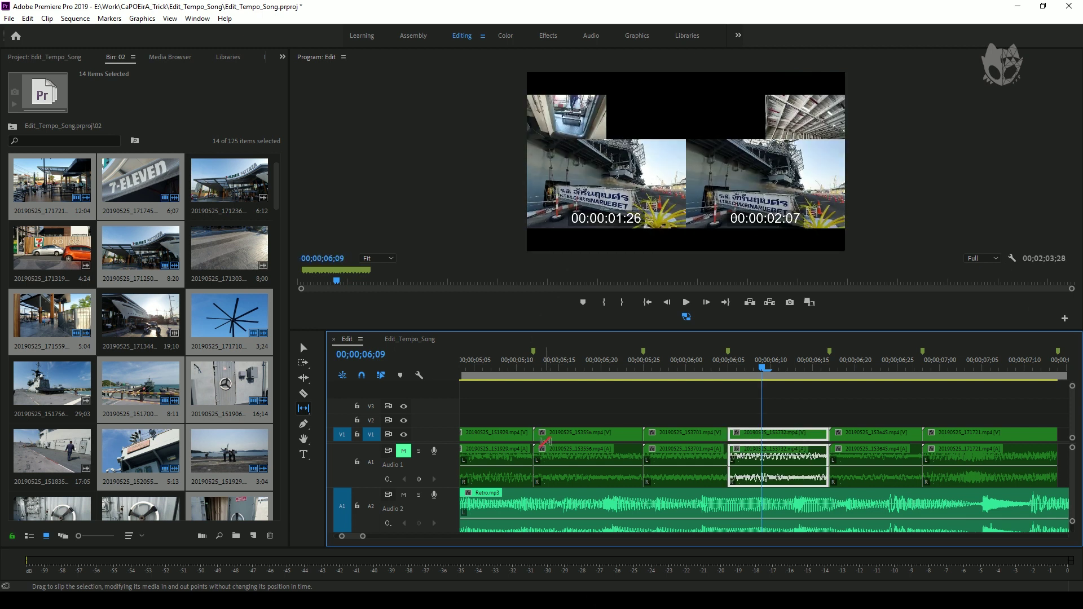
click(487, 368)
key(space)
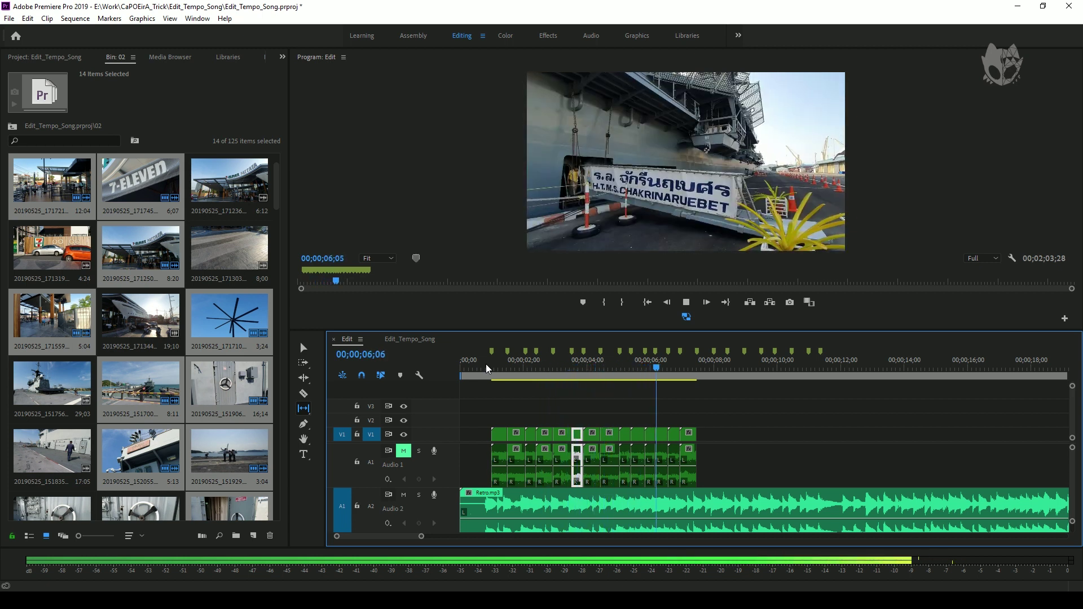
key(space)
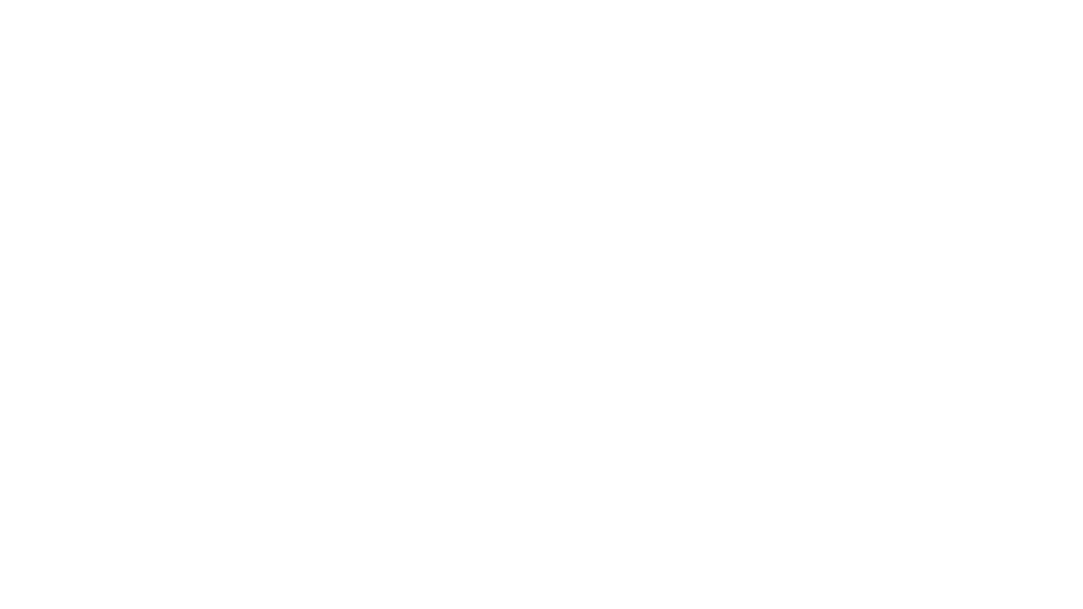